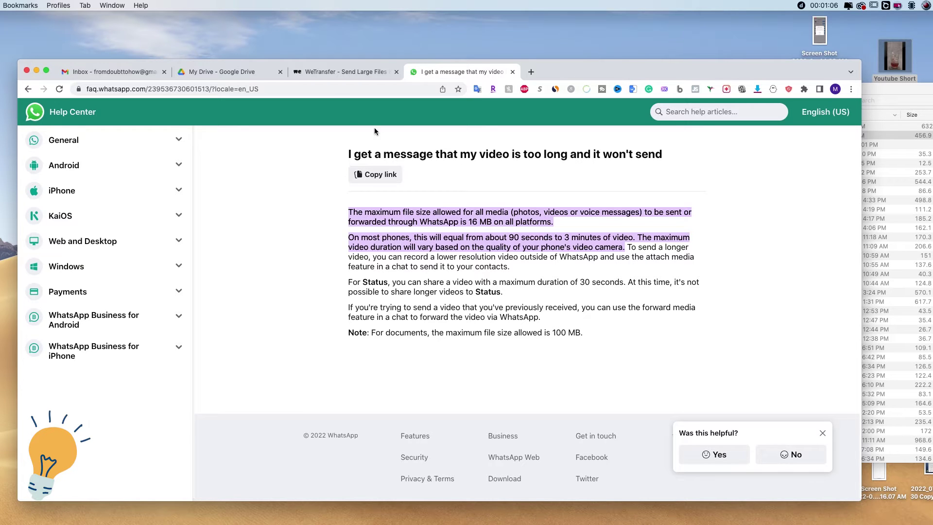
Leave the WhatsApp 16 MB media-limit article for the WeTransfer upload page.
left_click(334, 74)
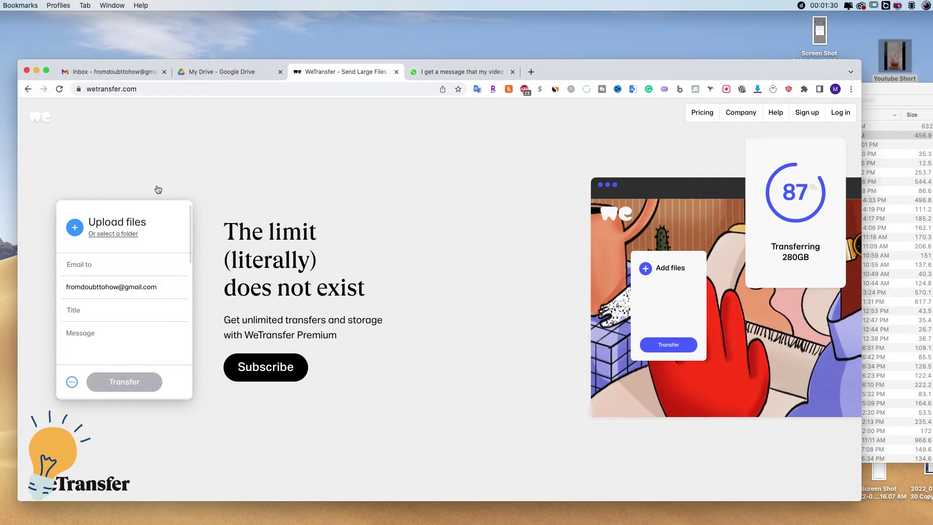
Reload wetransfer.com and switch the transfer option from email to Get transfer link.
left_click(140, 89)
left_click(58, 89)
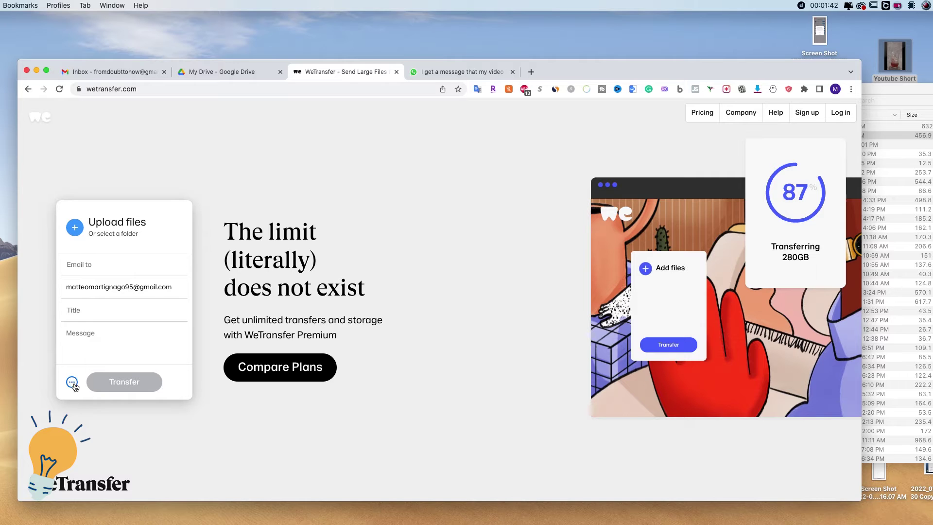
left_click(72, 383)
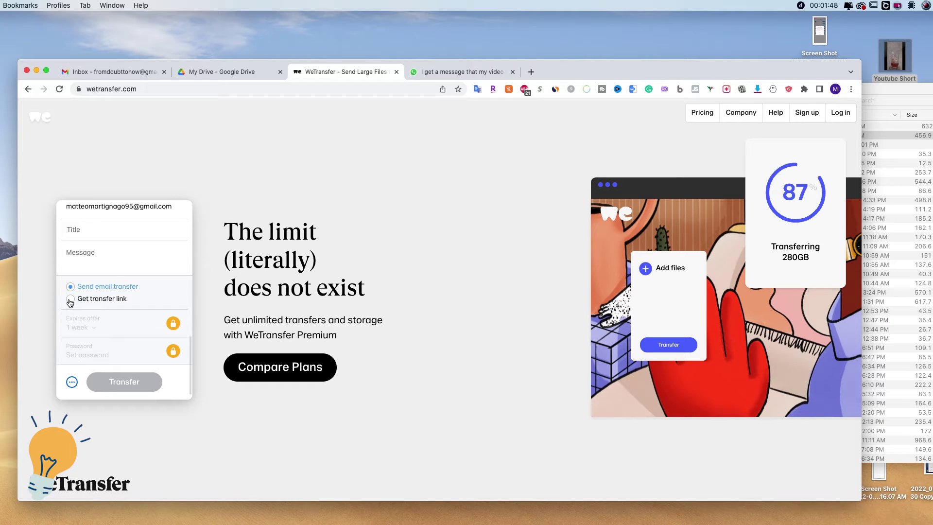
left_click(70, 300)
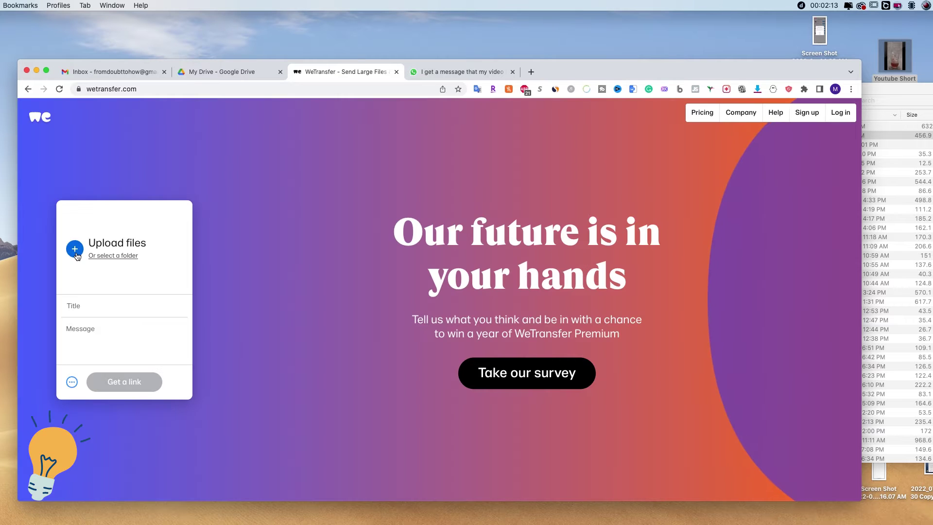
Upload Youtube Short From PC.MP4 (98 MB) from the Desktop and copy its download link.
left_click(75, 249)
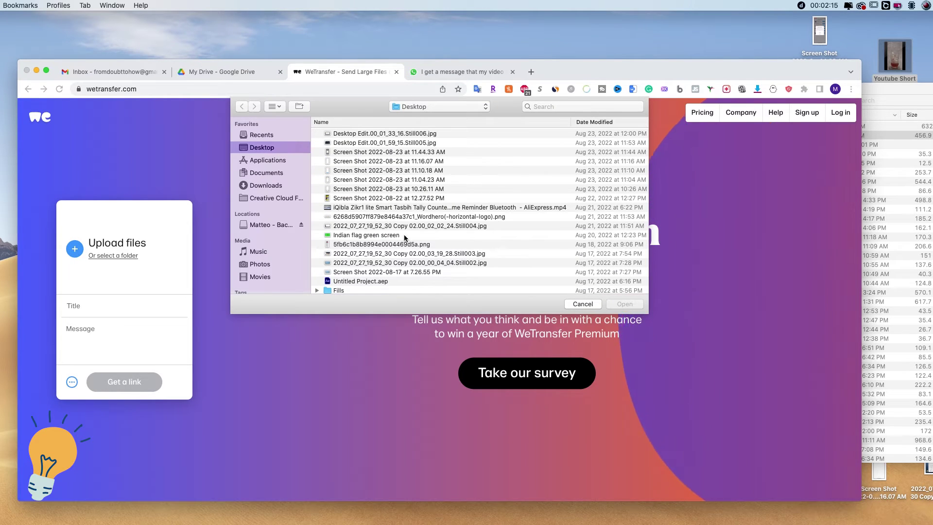
scroll(405, 238, "down", 5)
scroll(404, 237, "down", 3)
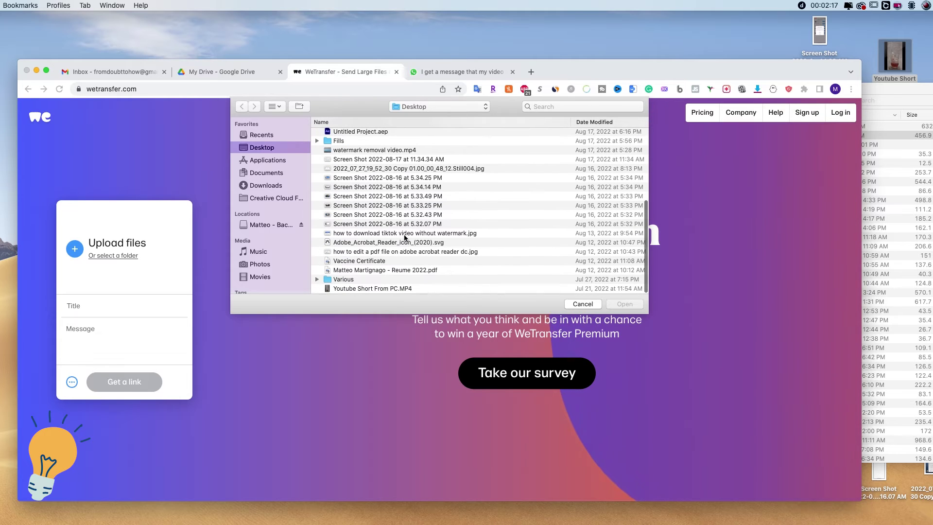
double_click(397, 288)
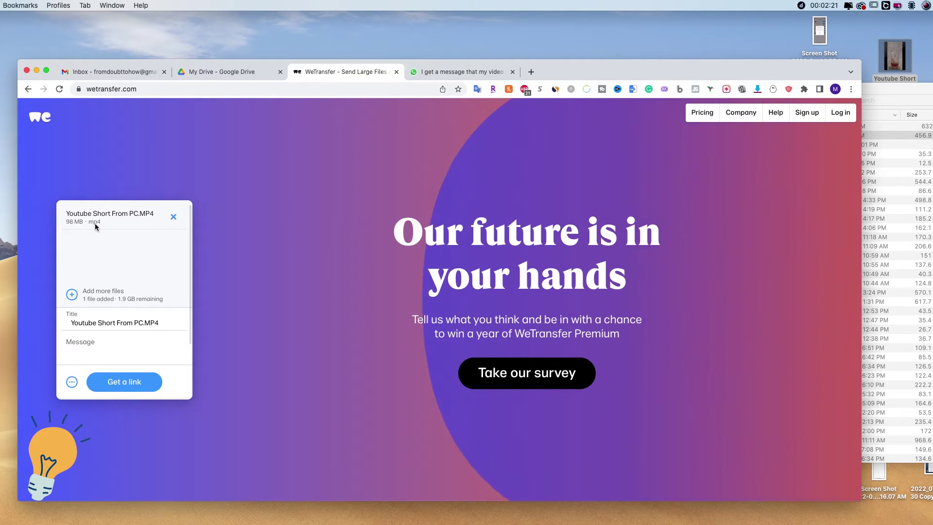
left_click(124, 384)
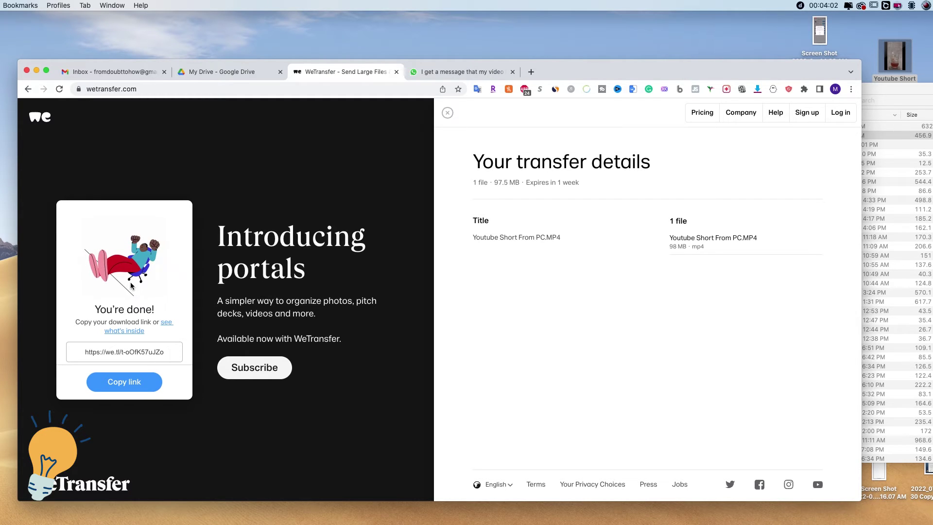
left_click(130, 388)
key("super+c")
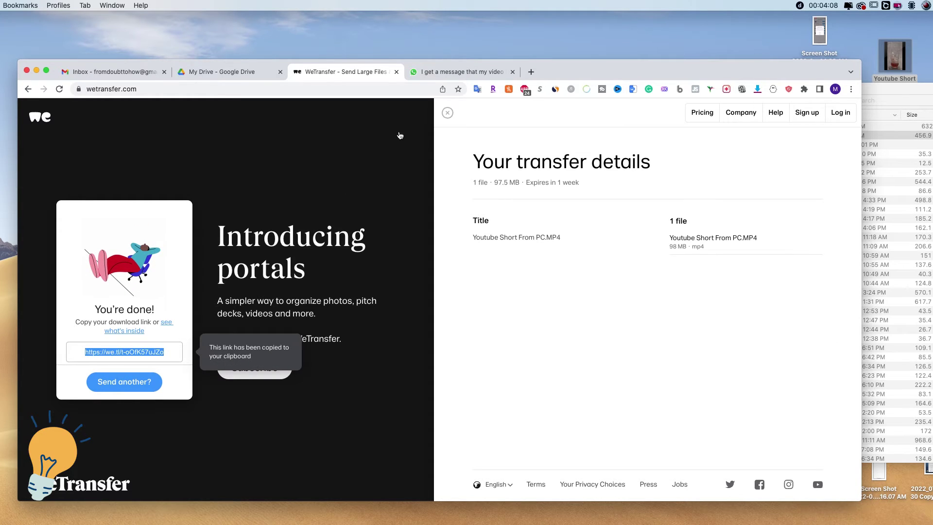
Open the copied we.tl link in a new tab to confirm the download page works.
left_click(532, 72)
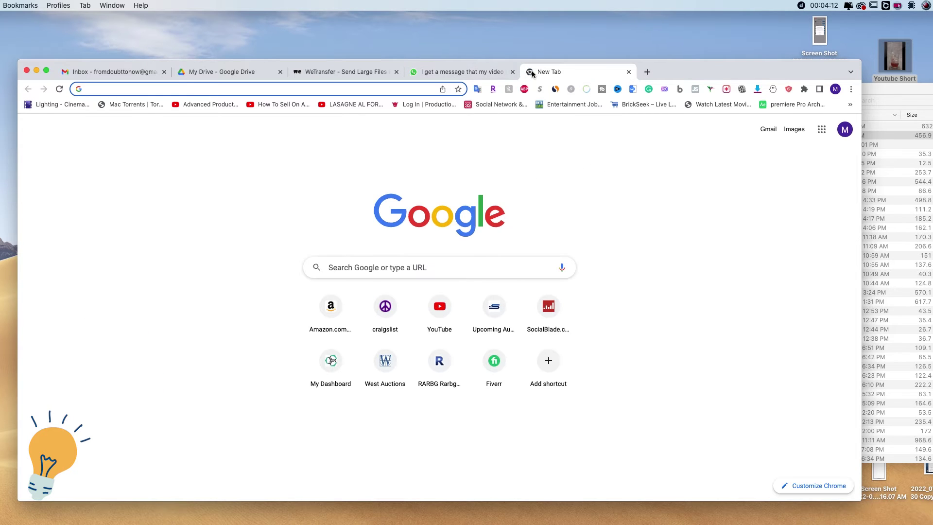
key("super+v")
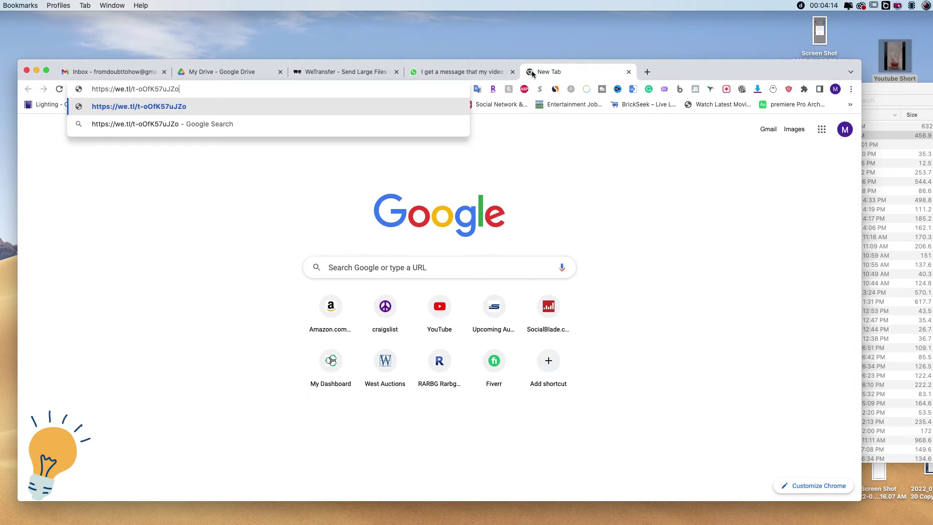
key("Return")
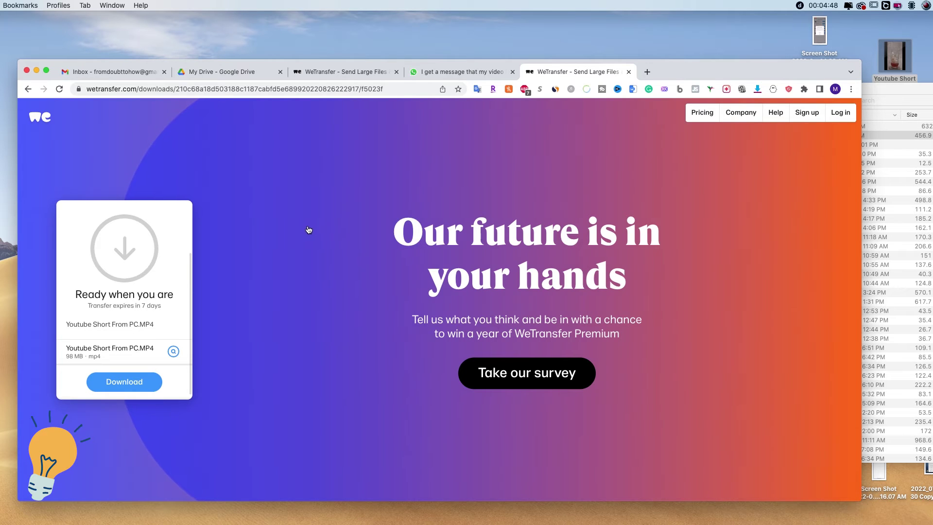
left_click(39, 117)
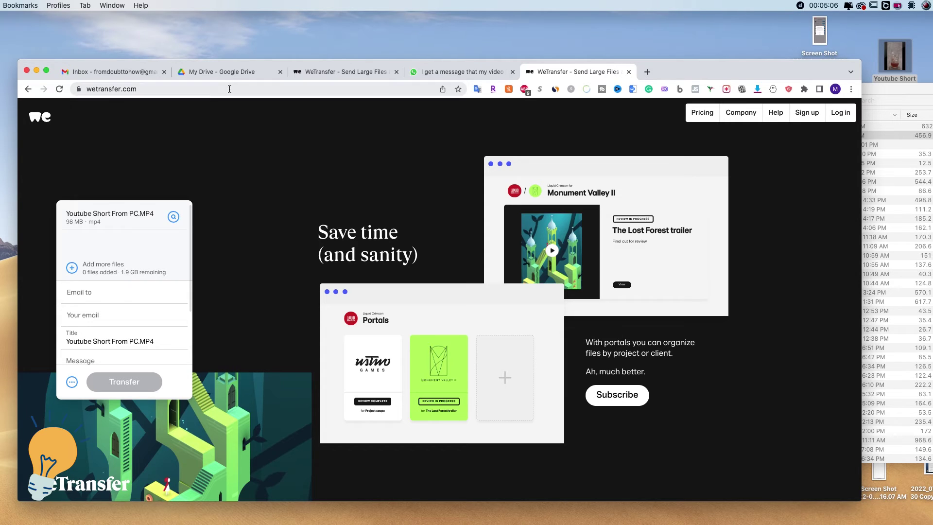
Select Youtube Short From PC.MP4 in Google Drive and check its 97.5 MB size.
left_click(244, 74)
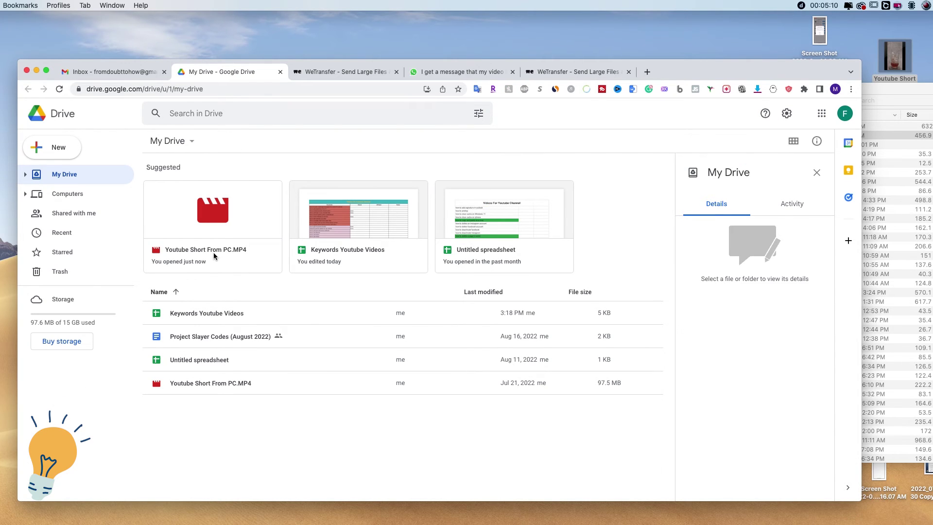
left_click(245, 381)
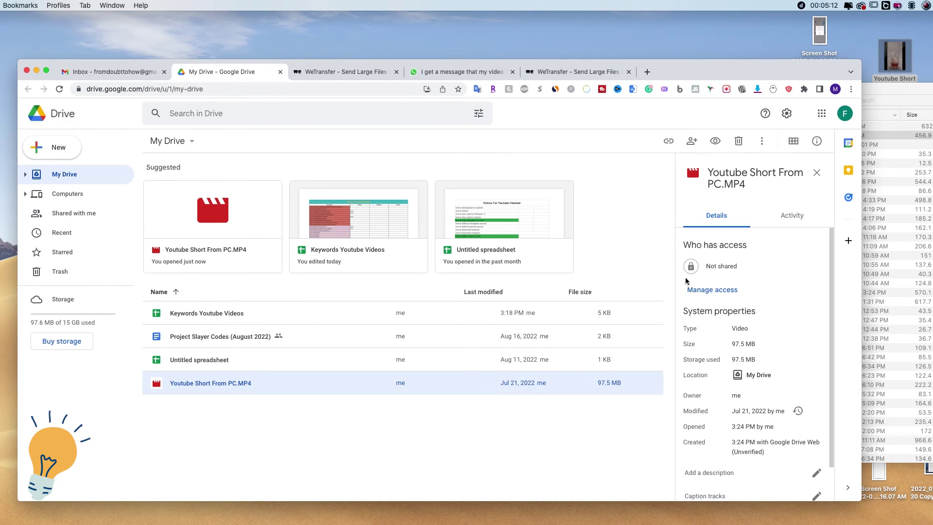
left_click_drag(730, 451, 762, 456)
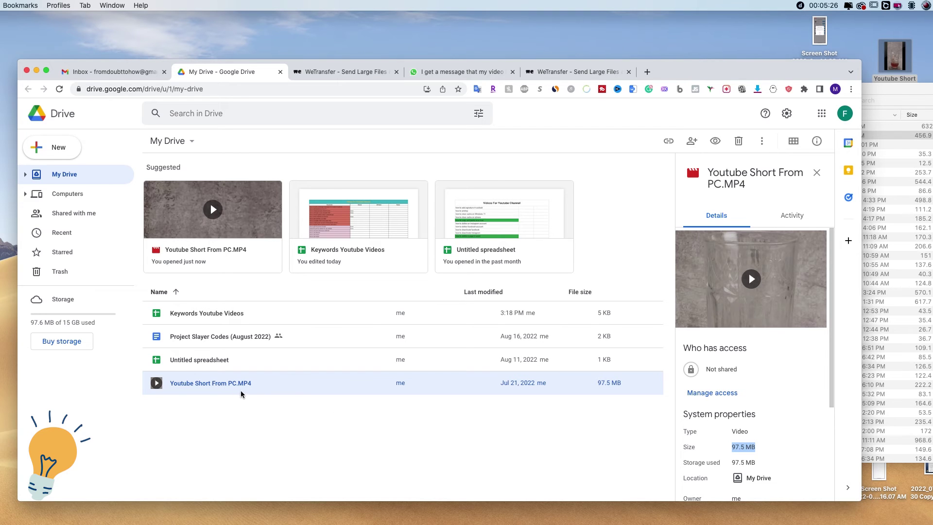
Open the video in Drive's preview player, briefly playing and pausing it.
double_click(203, 385)
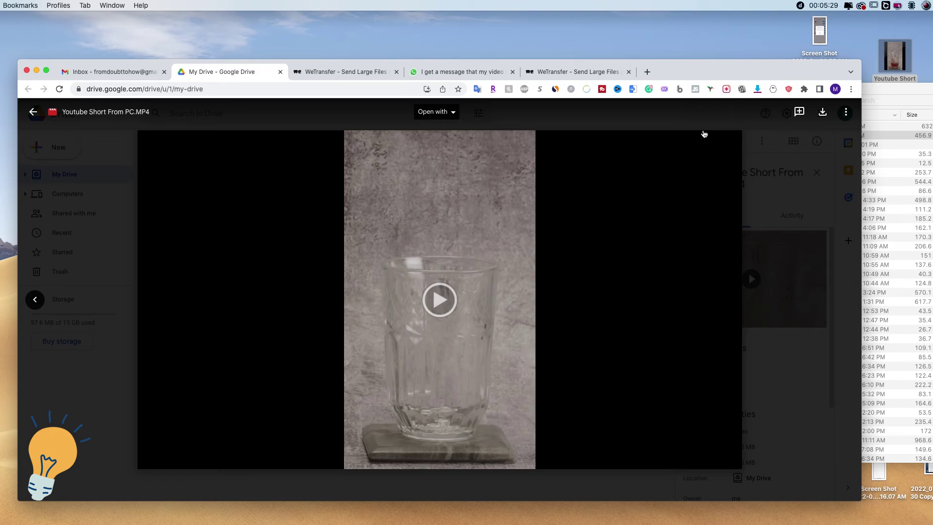
left_click(703, 138)
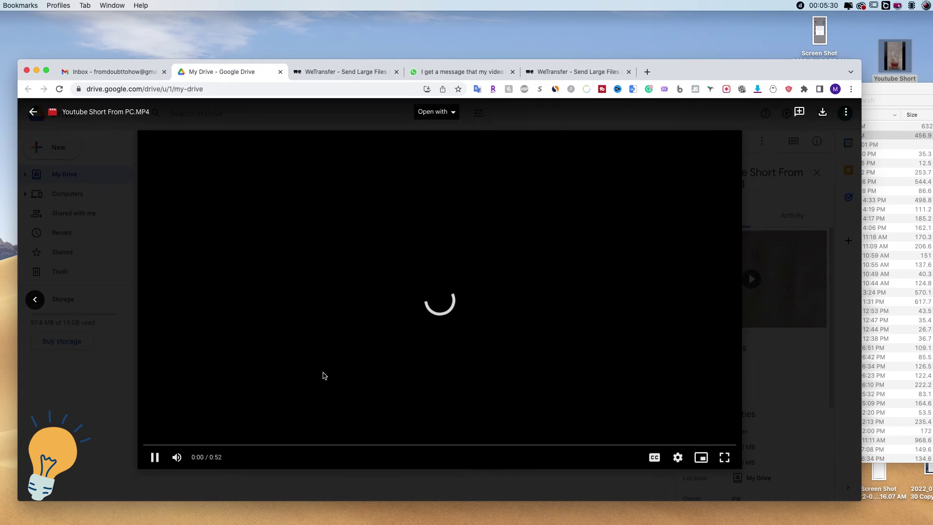
left_click(355, 341)
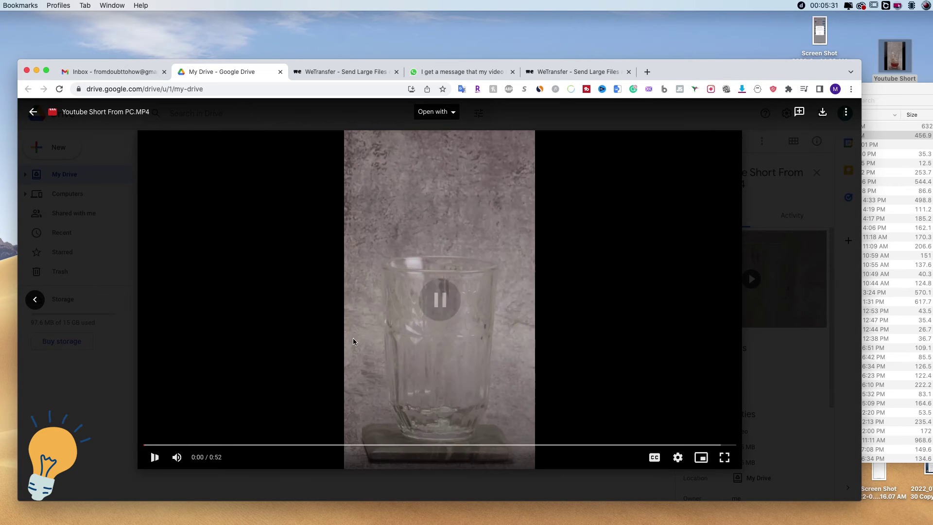
left_click(845, 115)
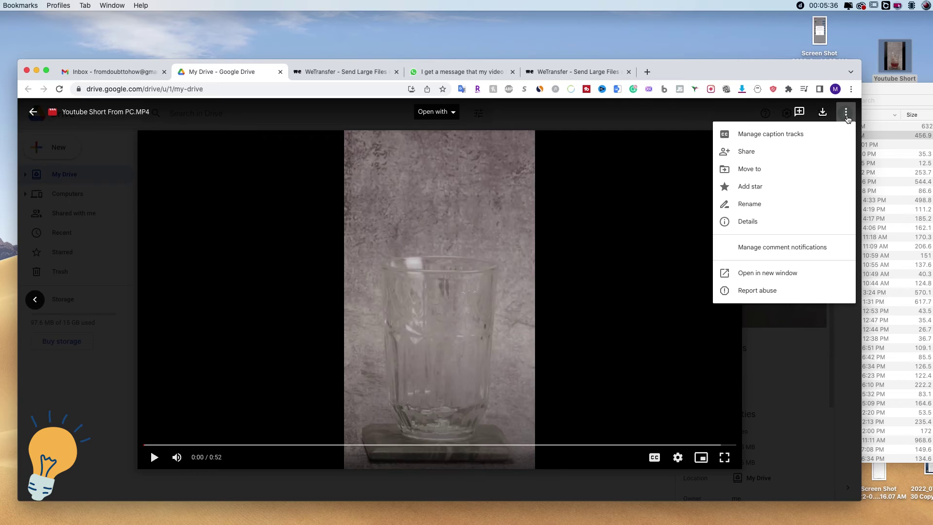
Change the video's general access from Restricted to Anyone with the link (Viewer) and copy the link.
left_click(751, 155)
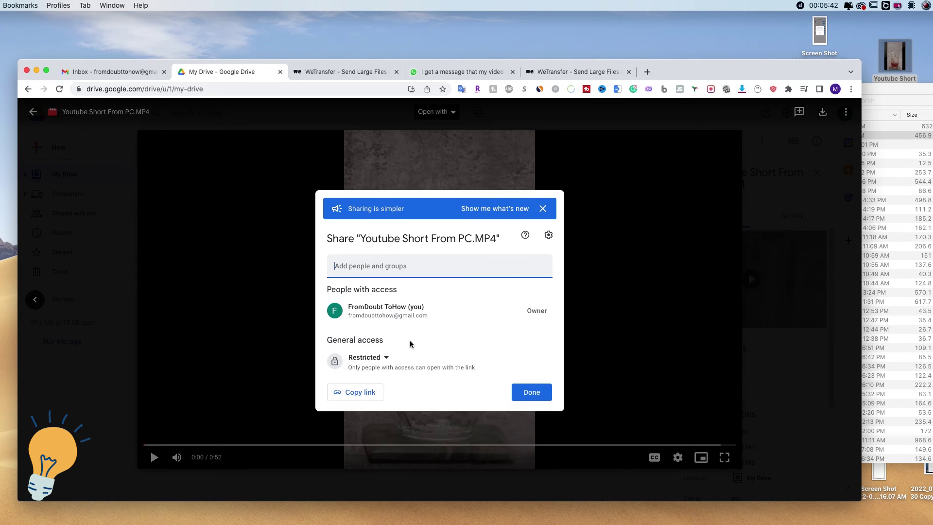
left_click_drag(326, 340, 395, 354)
left_click(384, 358)
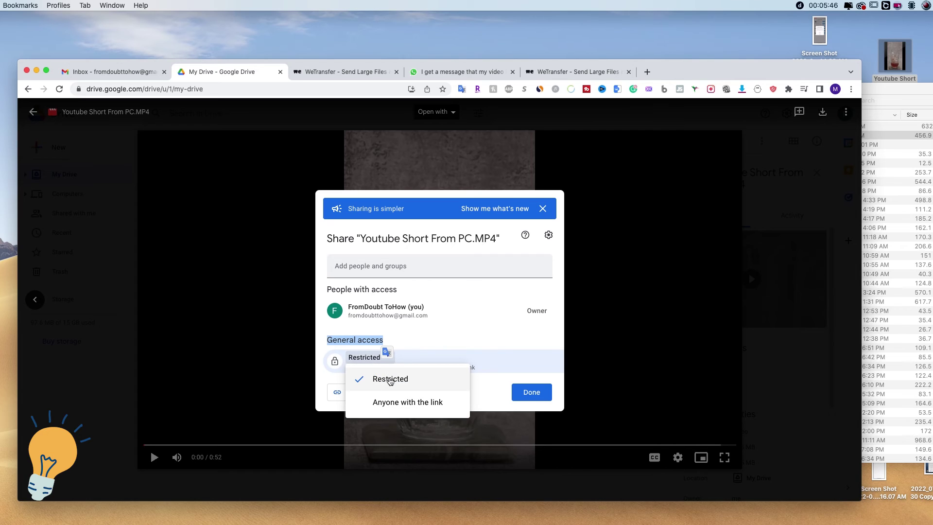
left_click(401, 405)
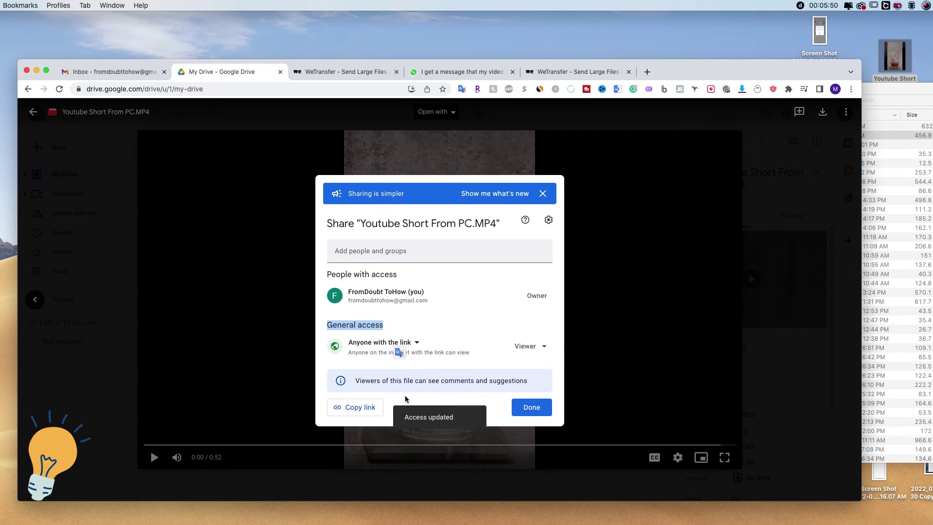
left_click(366, 412)
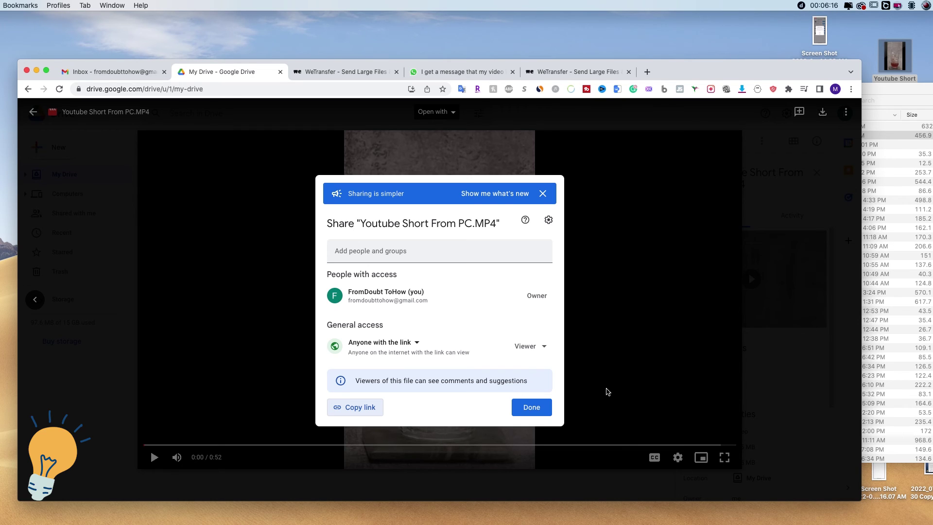
Load the Drive share link in a new Incognito window to confirm it plays signed out.
mouse_move(117, 508)
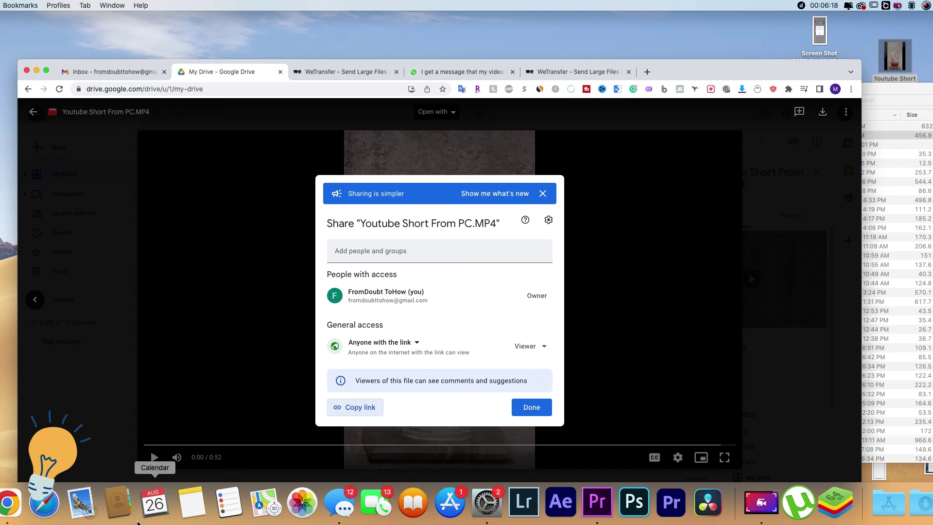
right_click(5, 508)
left_click(73, 416)
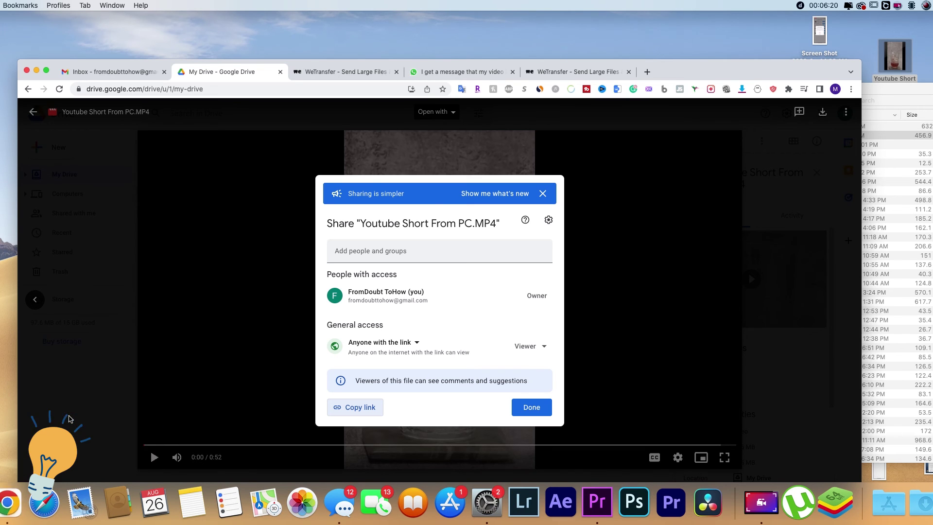
key("super+v")
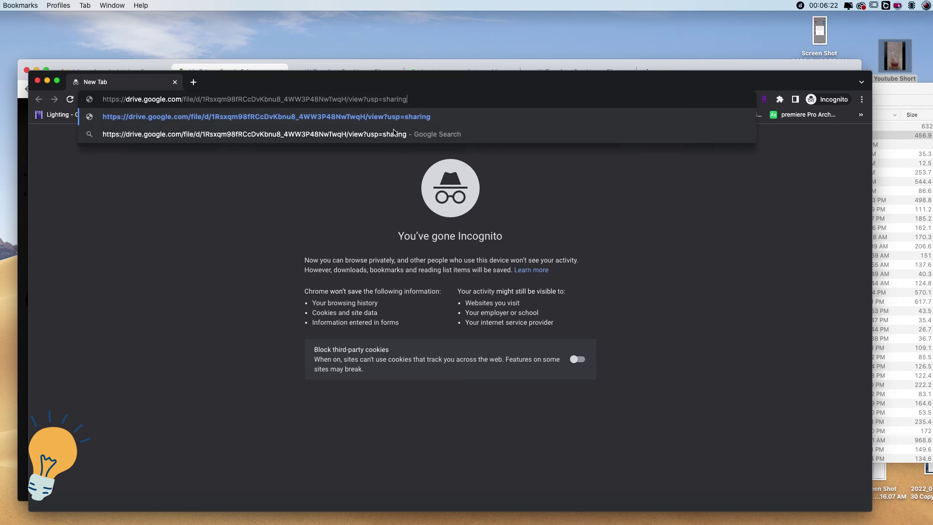
key("Return")
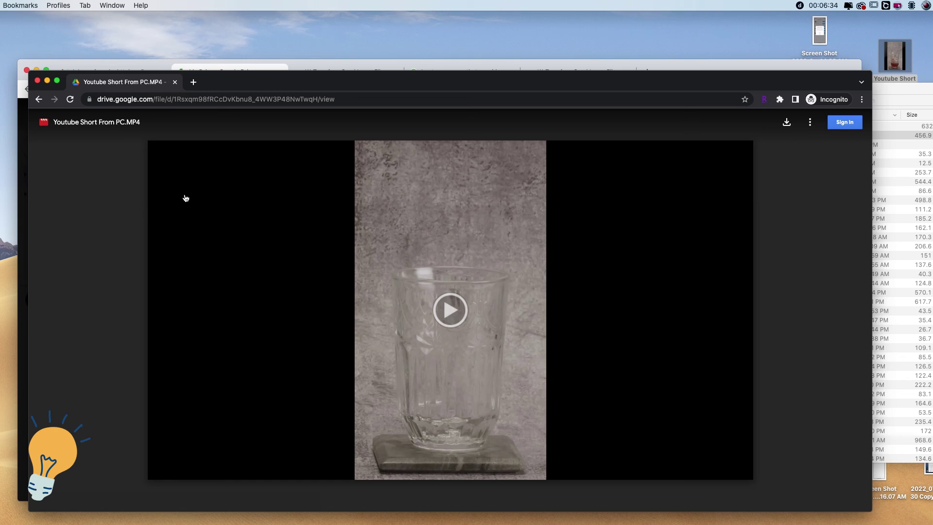
Close the Incognito window to return to the Drive share dialog.
left_click(38, 81)
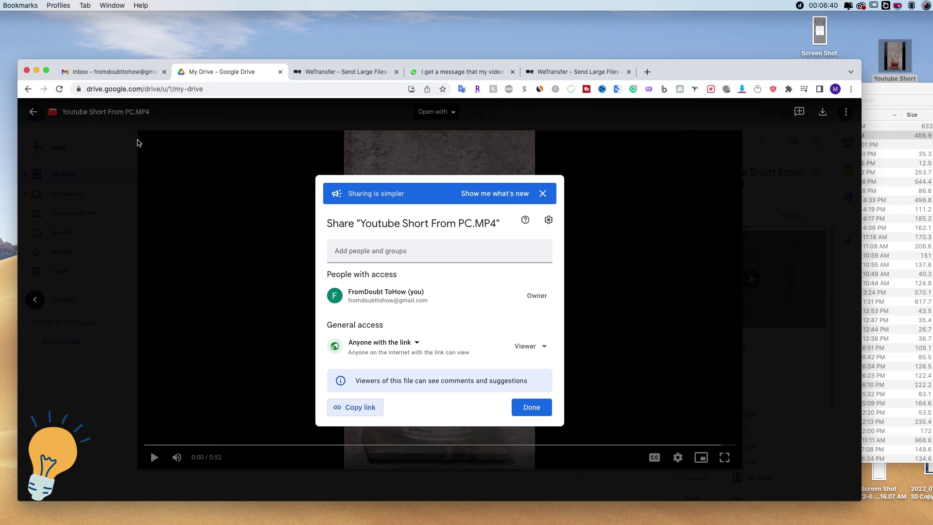